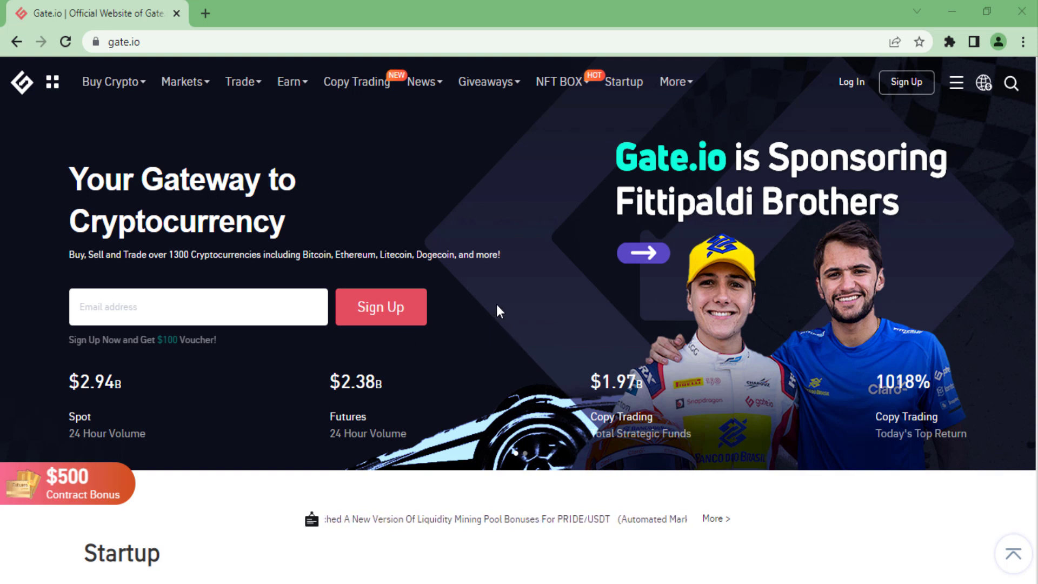
Register with the suggested Gmail address and a pasted password, accept the agreement, and submit Create Account
click(893, 91)
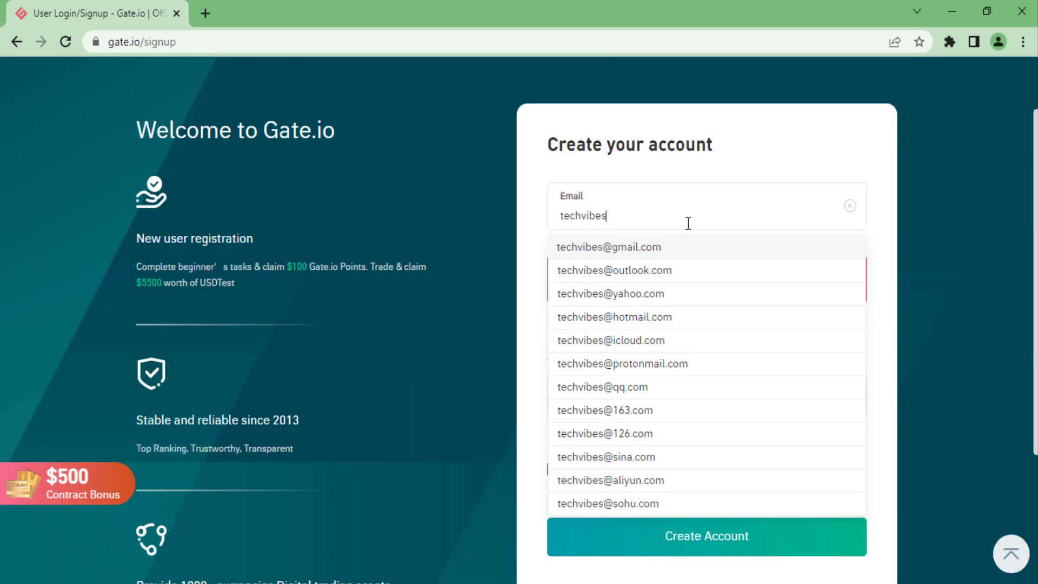
text(06)
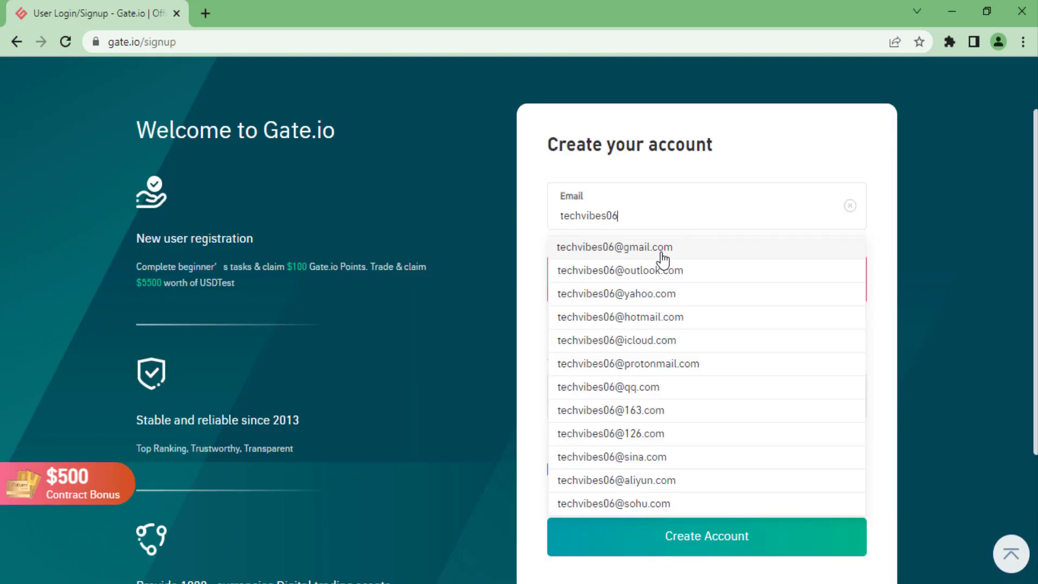
click(662, 252)
click(662, 283)
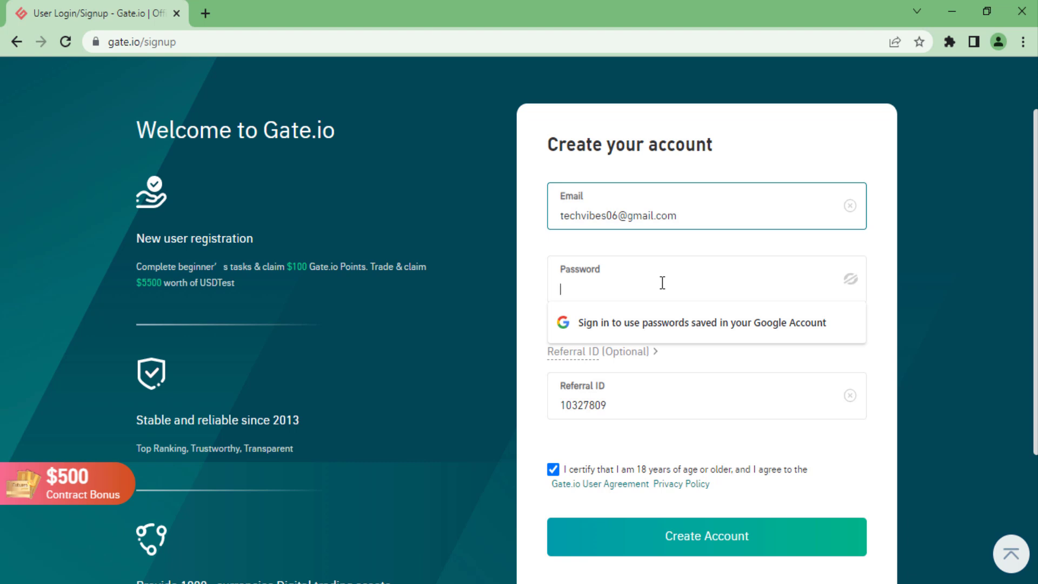
text(a)
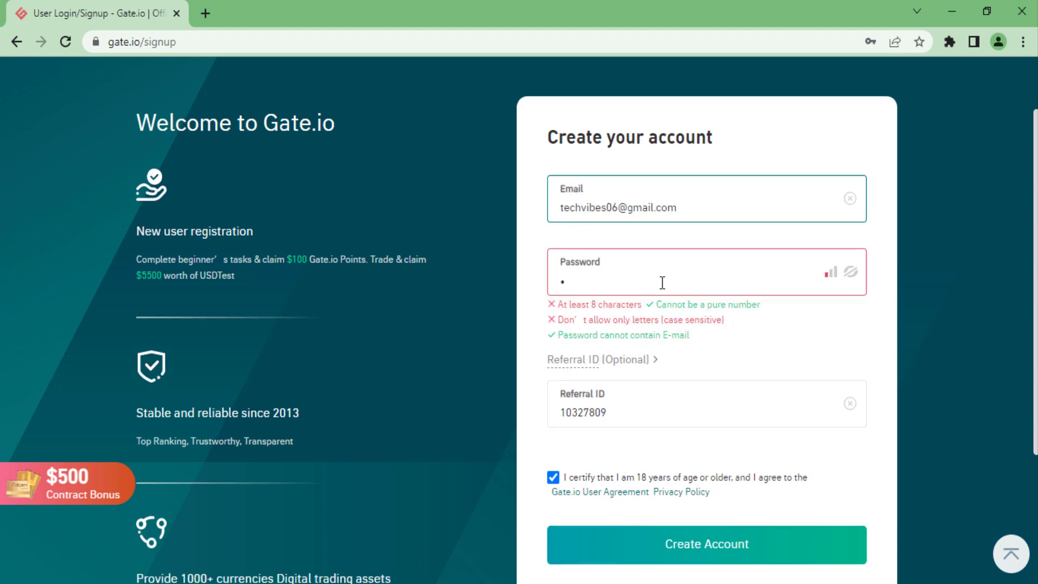
key(ctrl+v)
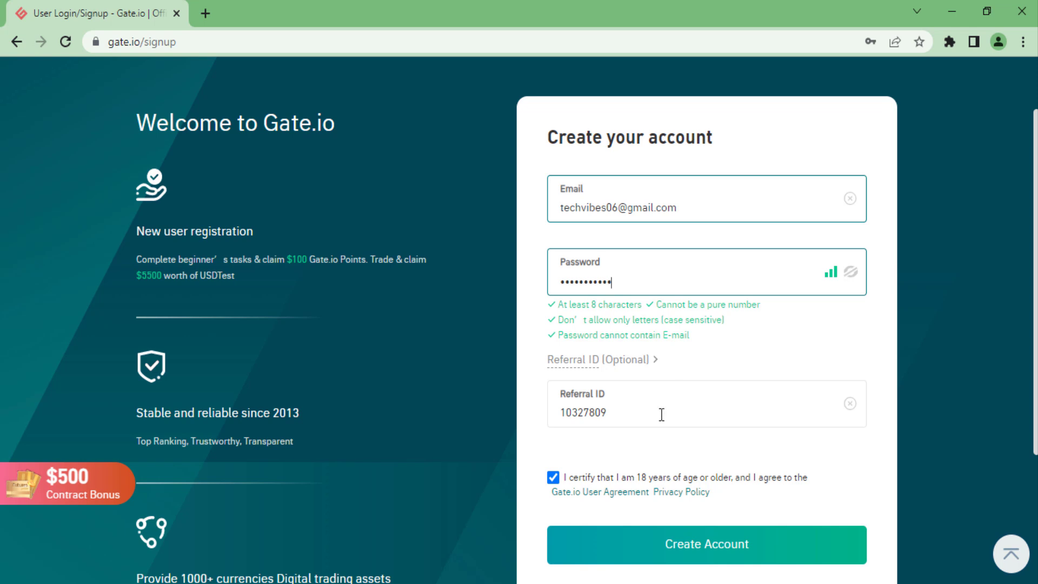
click(662, 415)
scroll(557, 406, down, 2)
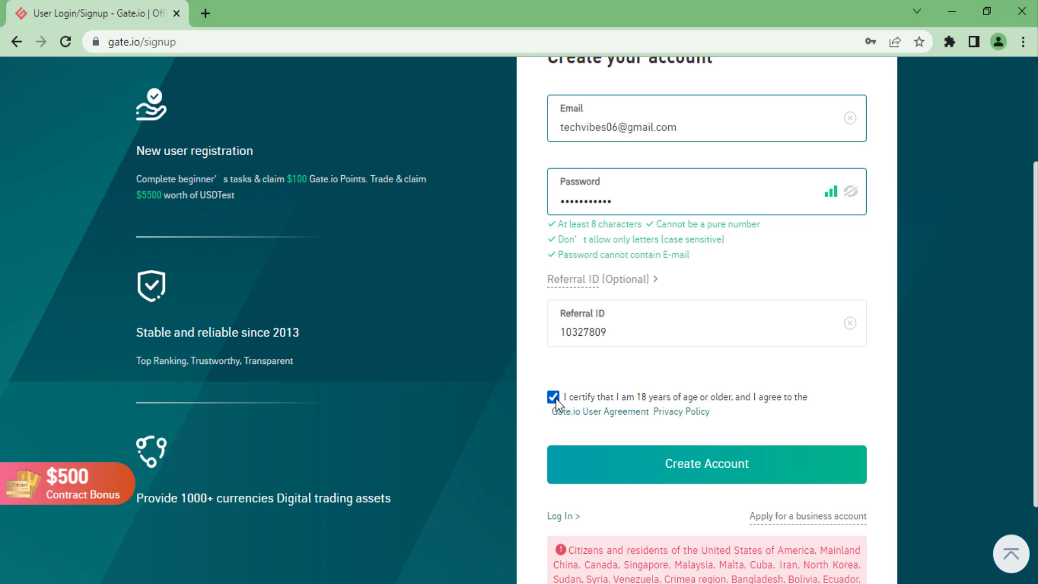
click(652, 473)
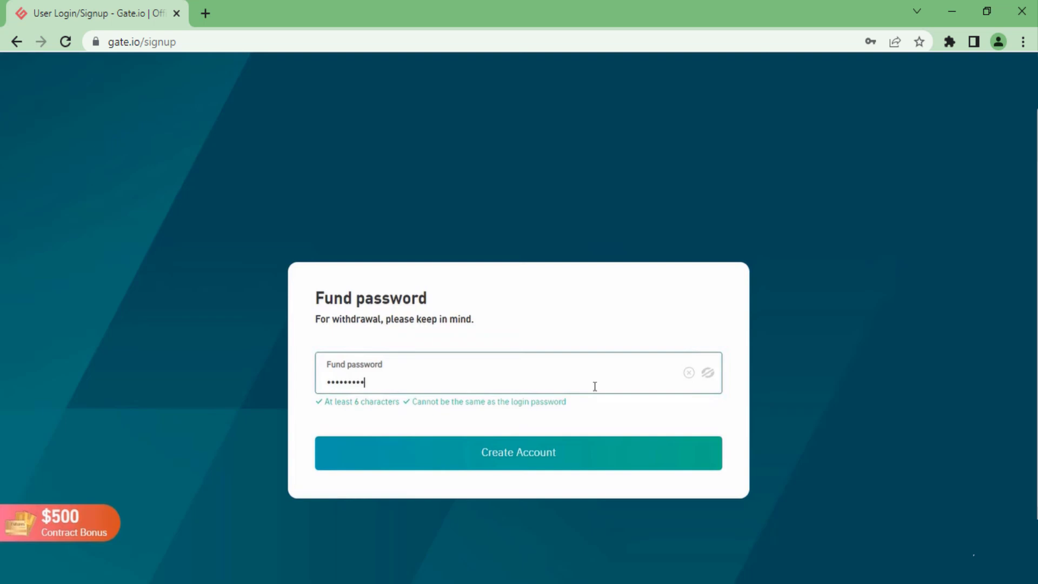
Submit the fund password to create the account, then go to the inbox for the activation email
key(Return)
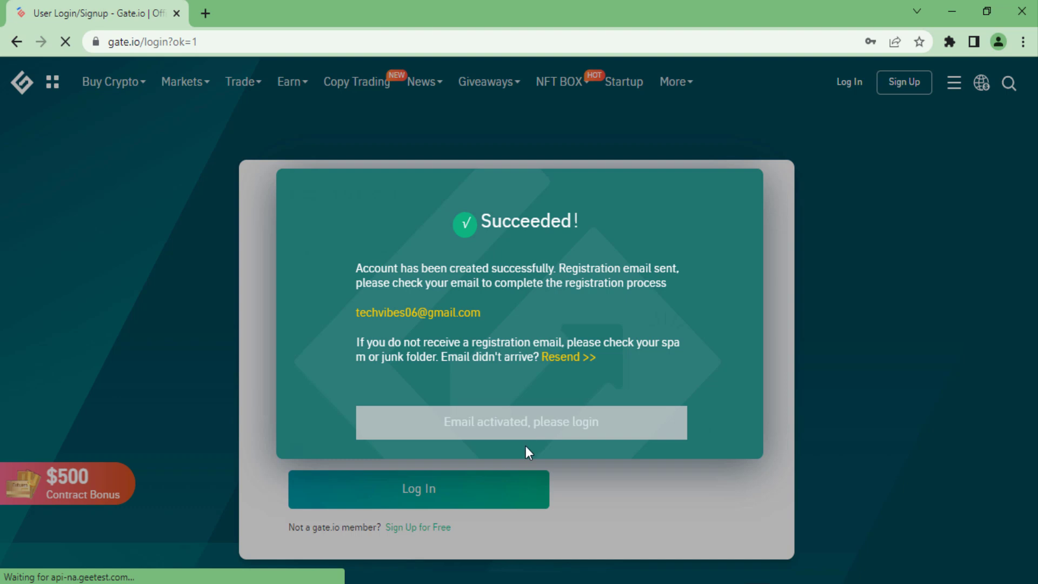
click(483, 439)
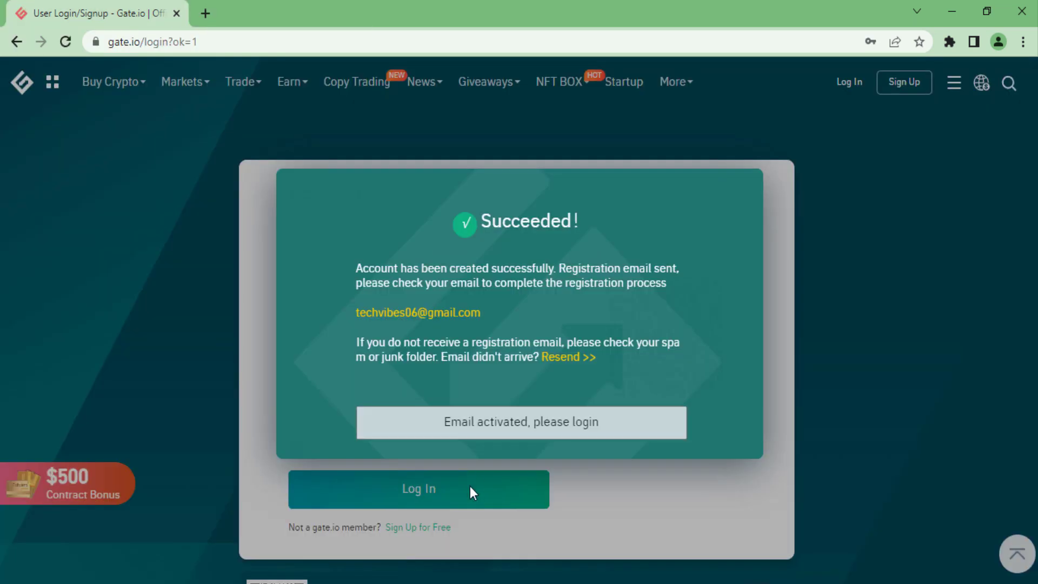
Open the 'Active your account (gate.io)' email in Gmail and follow its activation link
click(483, 439)
click(562, 341)
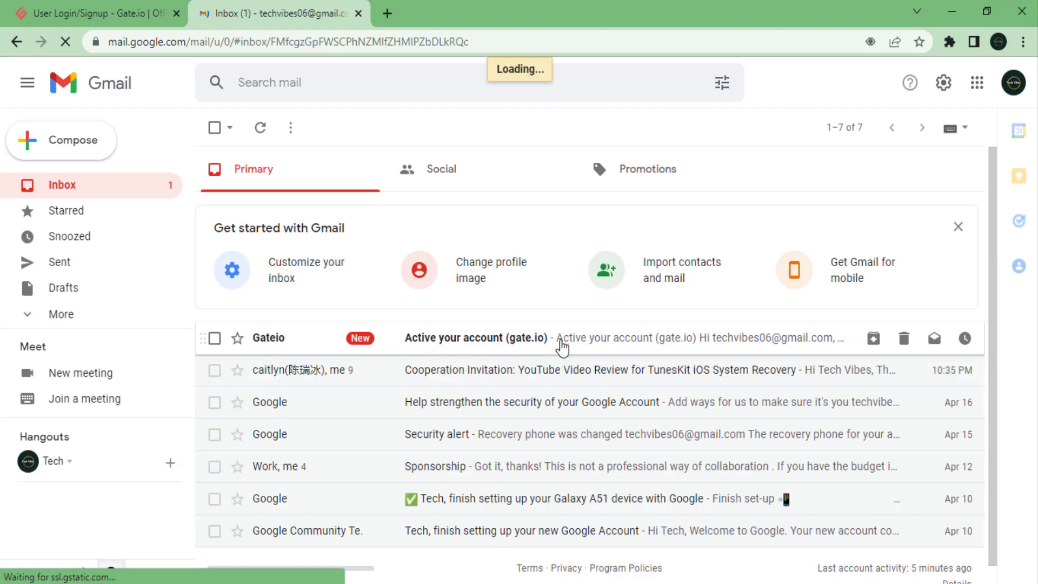
scroll(557, 356, down, 5)
click(506, 223)
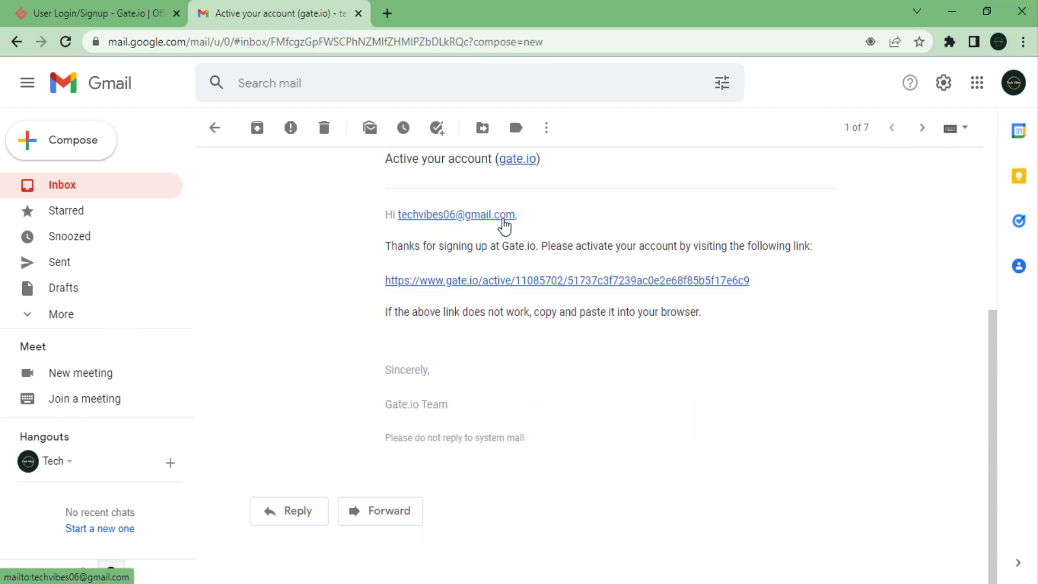
click(515, 283)
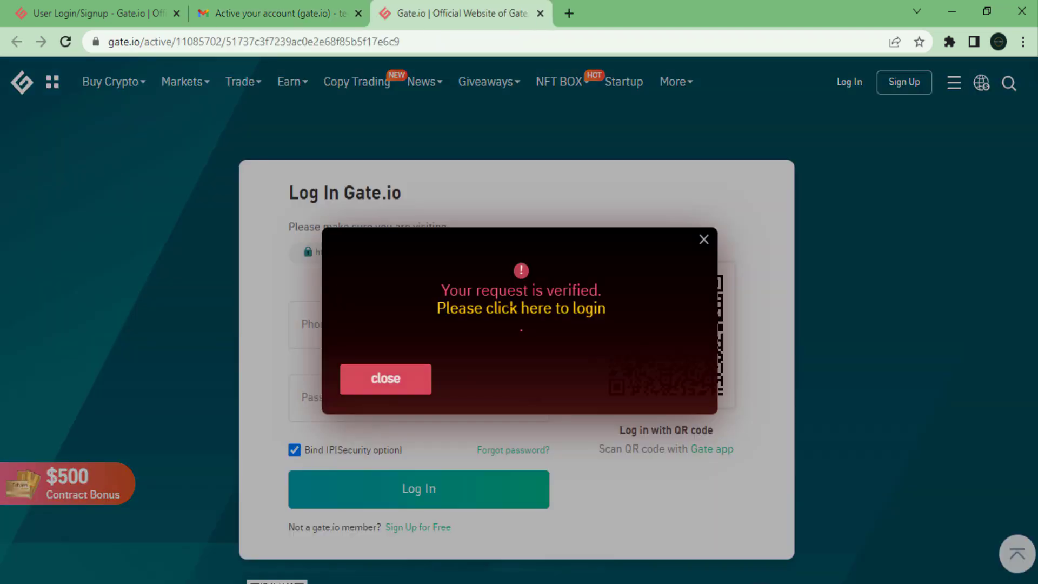
Dismiss the request-verified notice and enter the account's Gmail address in the Log In form
click(401, 378)
click(408, 323)
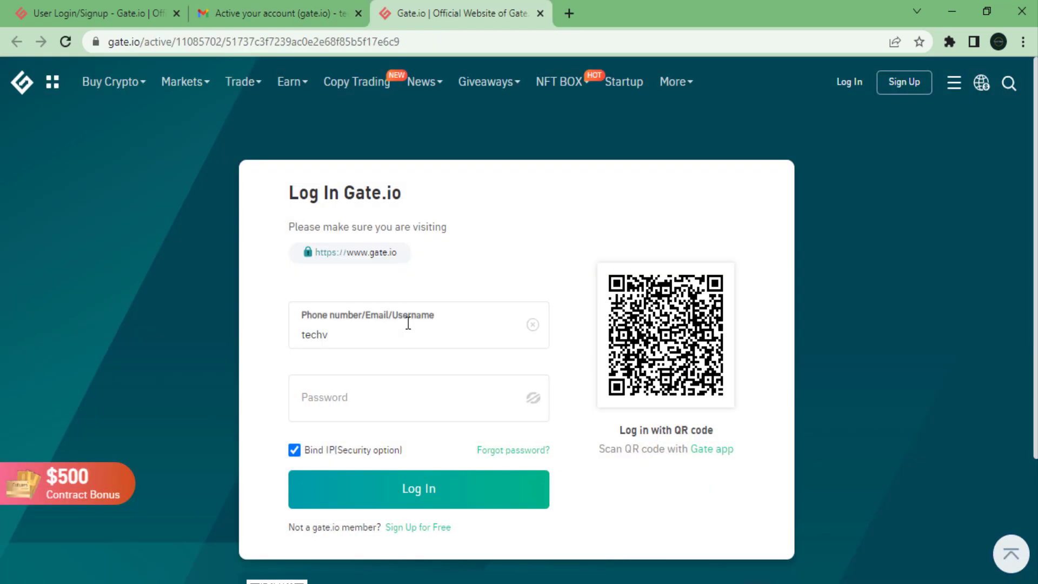
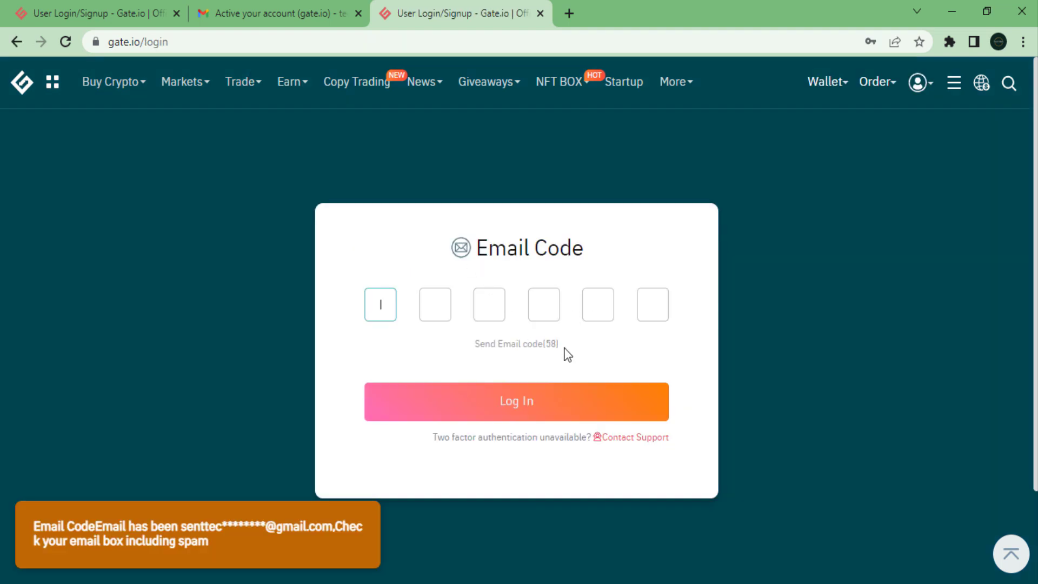
Reach Gmail in a new tab through a 'gmail login' search and copy the login verification code
click(565, 3)
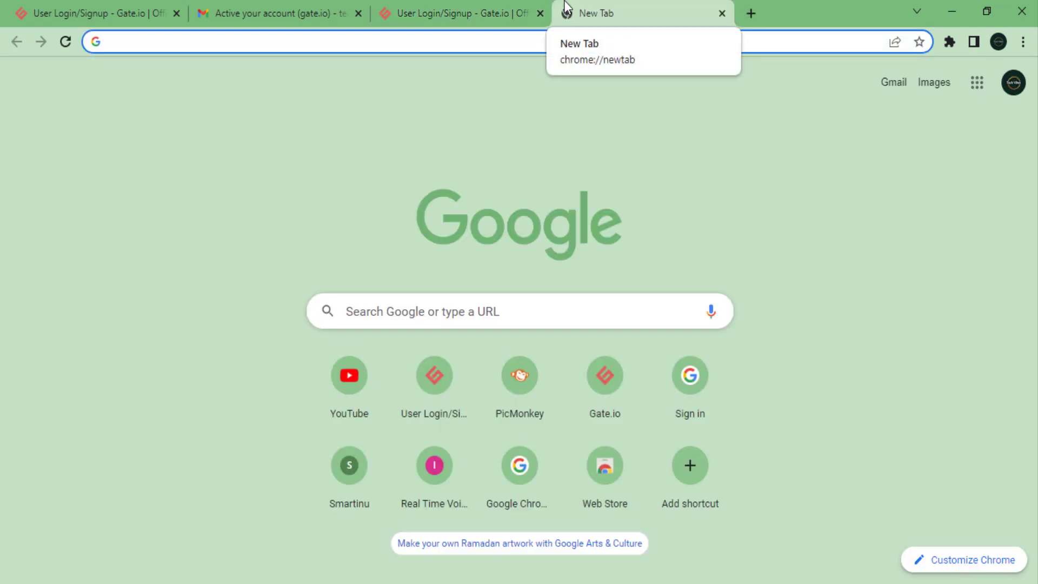
text(gm)
click(203, 173)
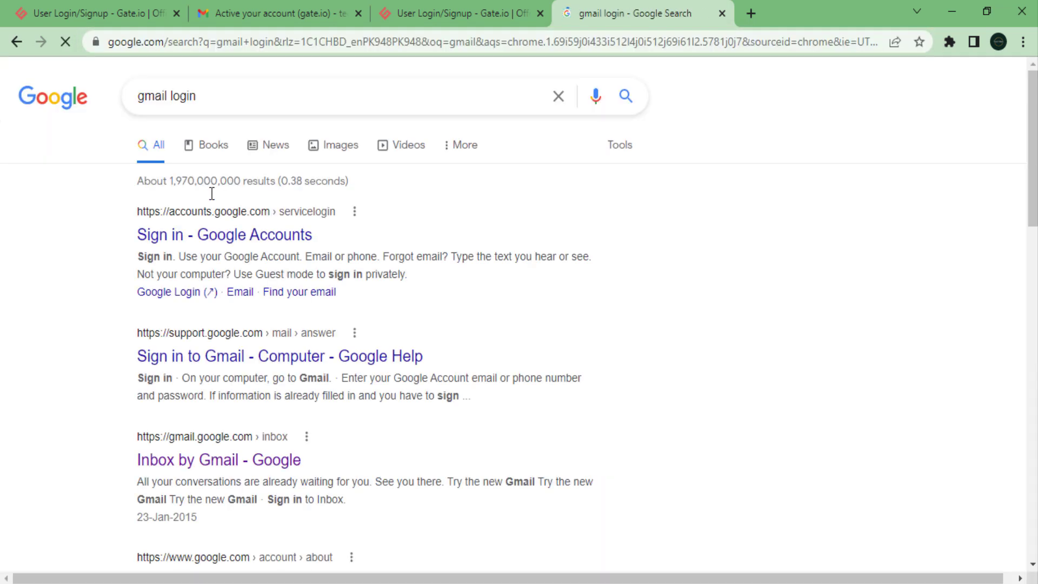
click(213, 233)
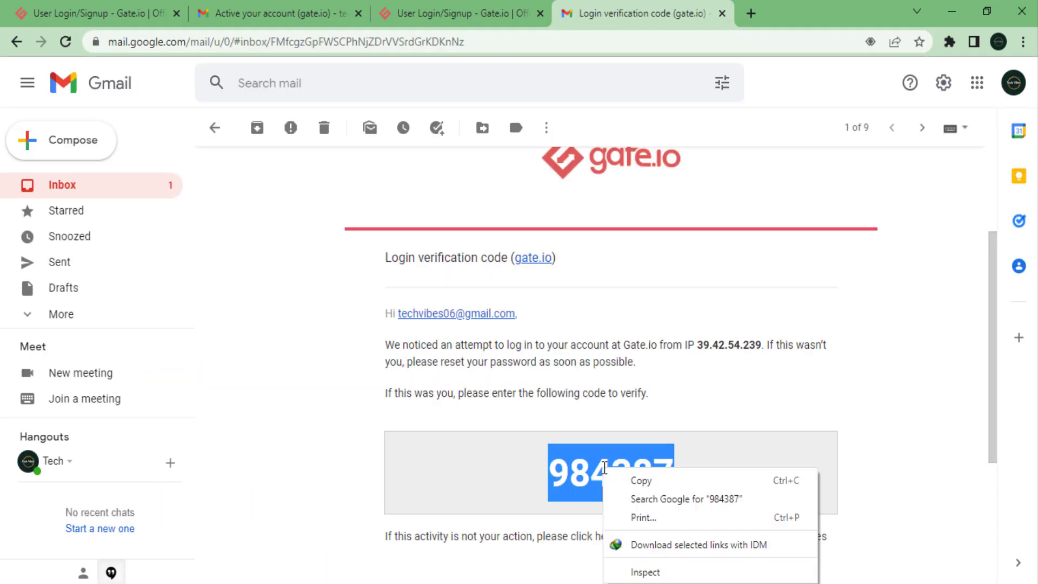
click(622, 481)
Enter the emailed six-digit verification code in Gate.io's code boxes to complete login
click(455, 11)
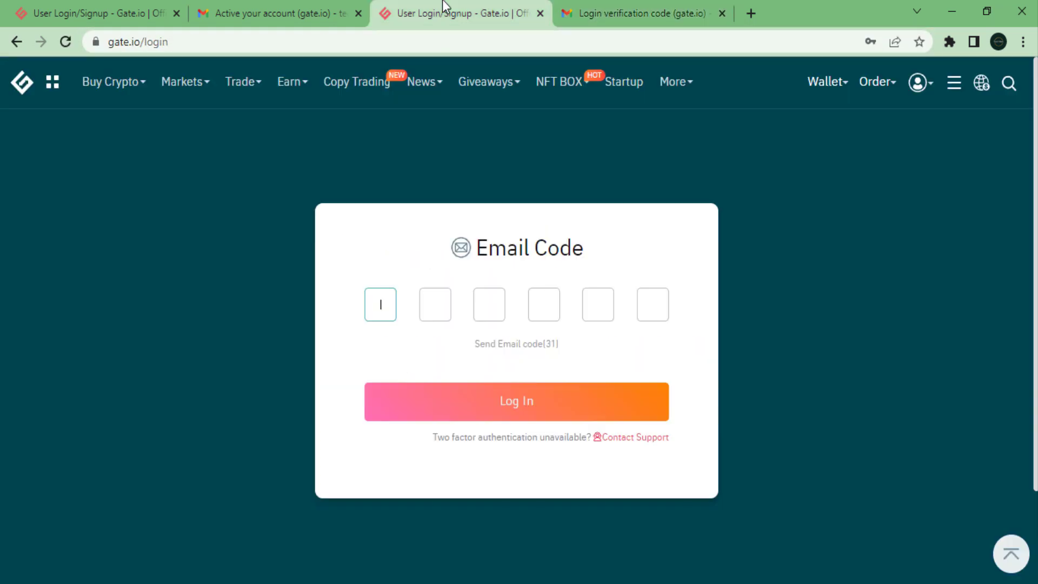
right_click(378, 317)
click(386, 290)
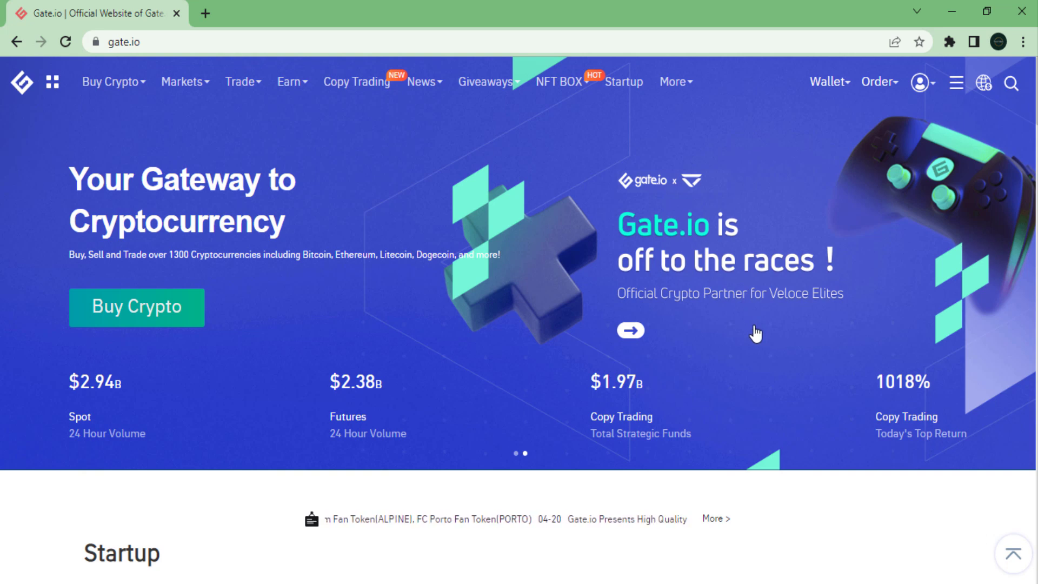
Choose KYC/Security Verification from the account menu and dismiss the trading promotion popup with Later
scroll(761, 293, down, 3)
scroll(762, 293, up, 3)
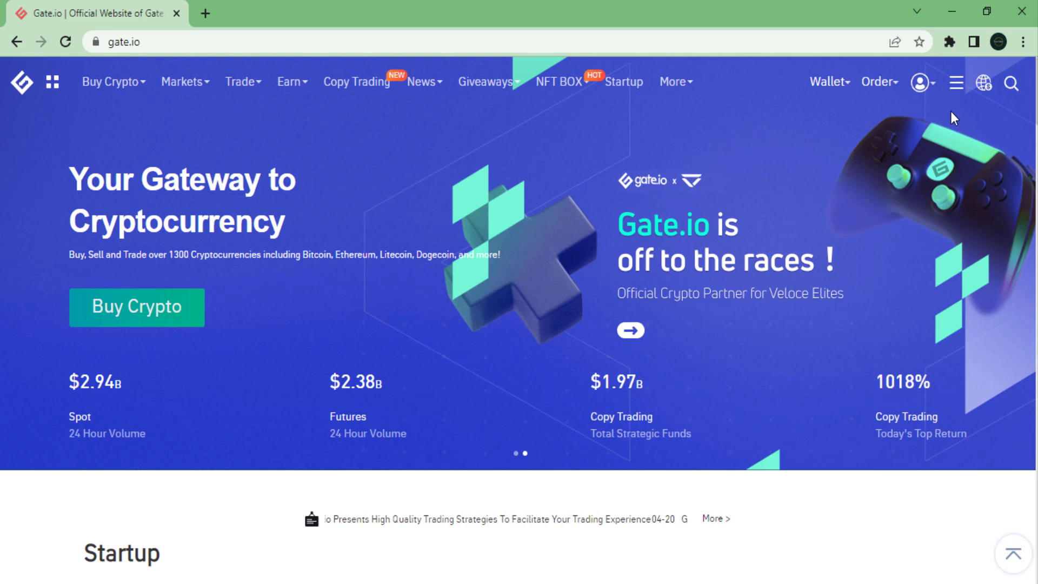
mouse_move(922, 96)
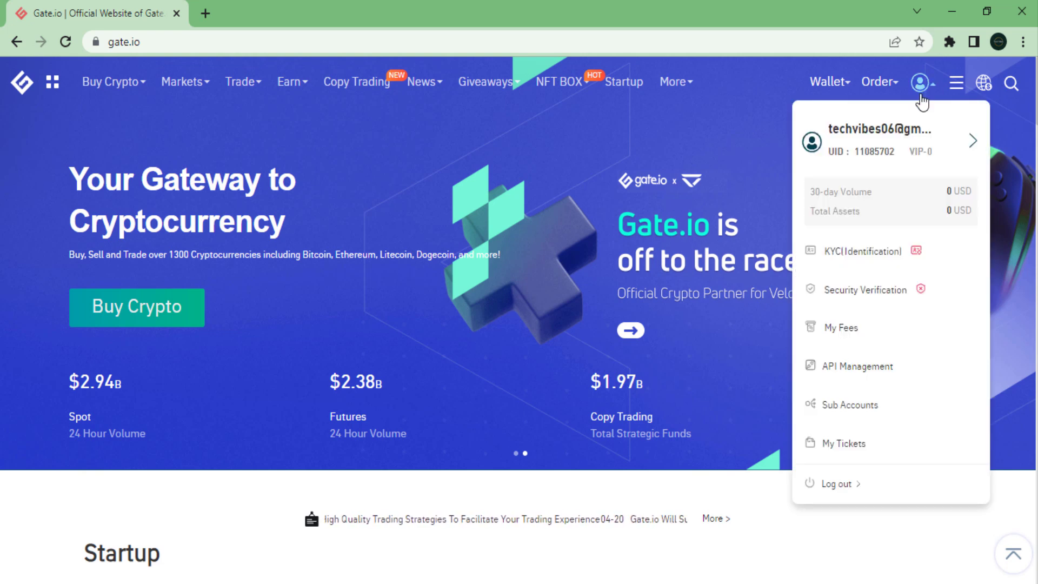
click(865, 265)
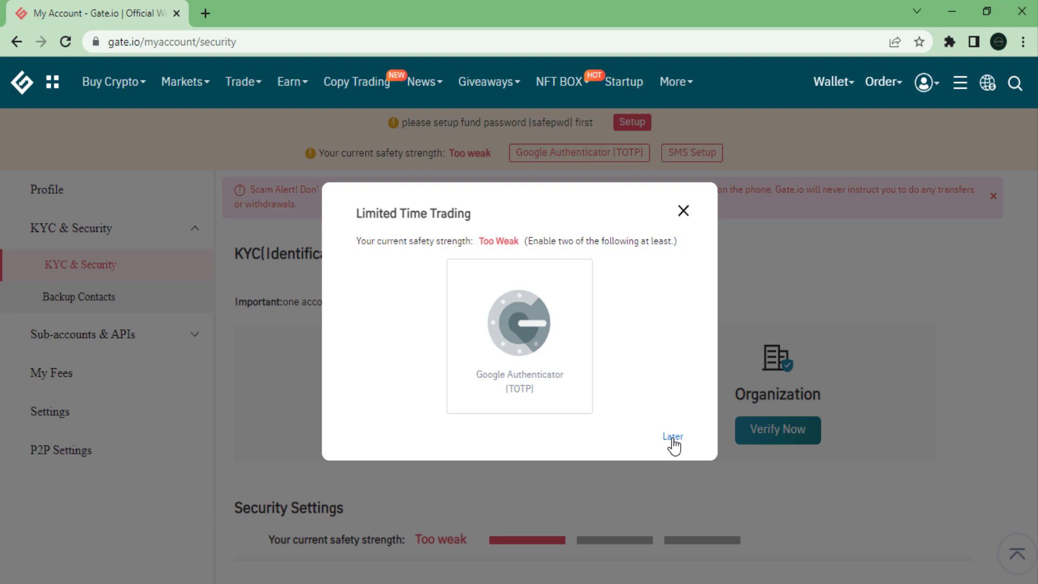
click(672, 440)
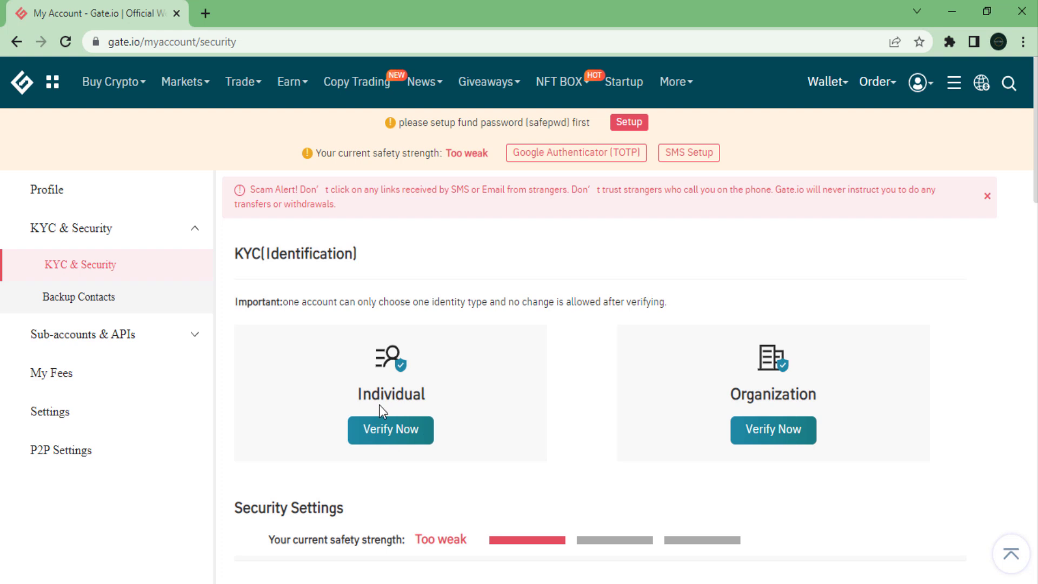
Submit the individual KYC form with country Pakistan and the user's full name in both name fields
click(405, 436)
click(404, 437)
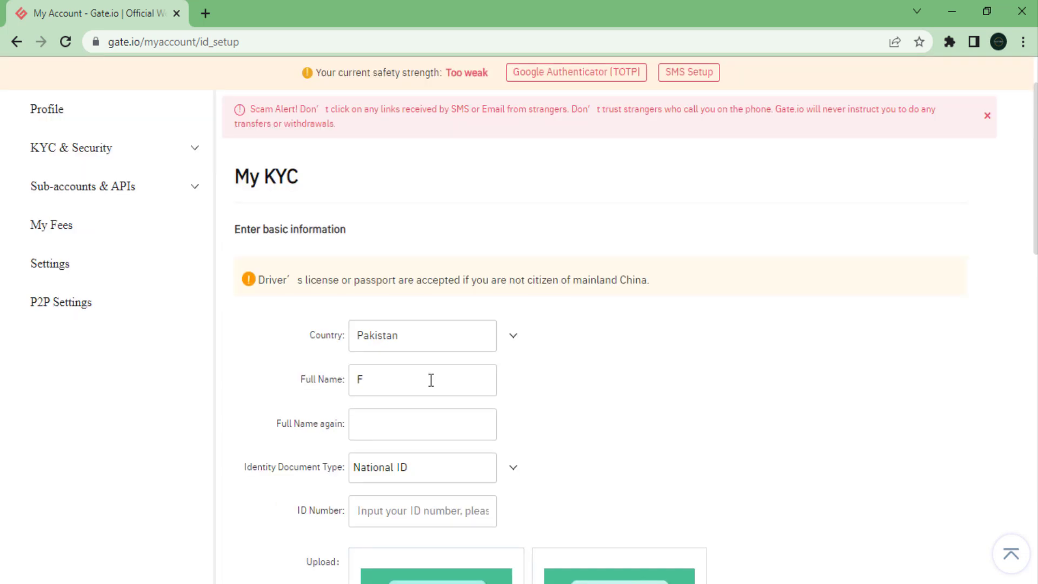
right_click(440, 422)
click(462, 276)
scroll(421, 368, down, 1)
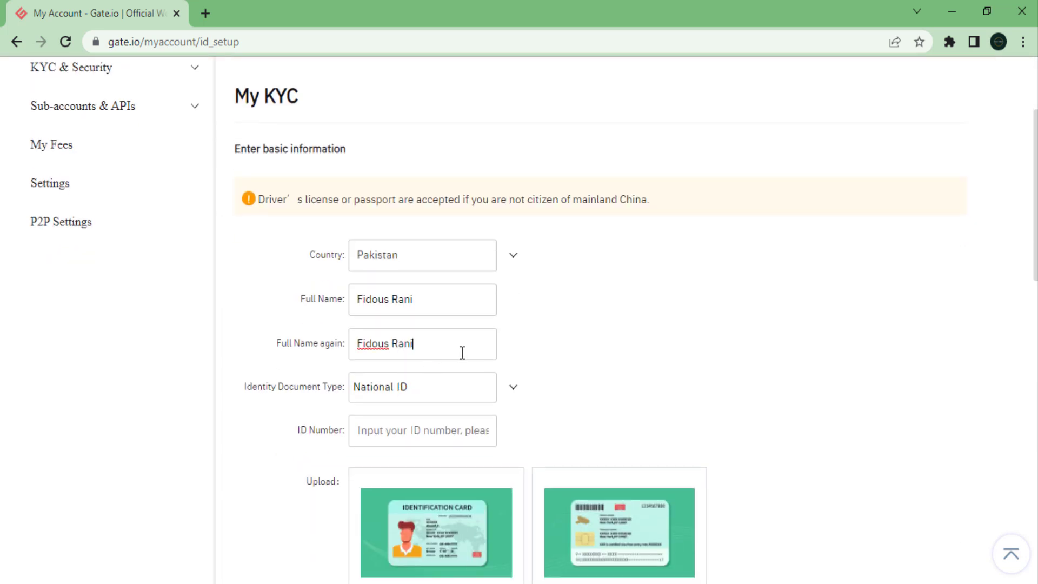
scroll(462, 352, down, 1)
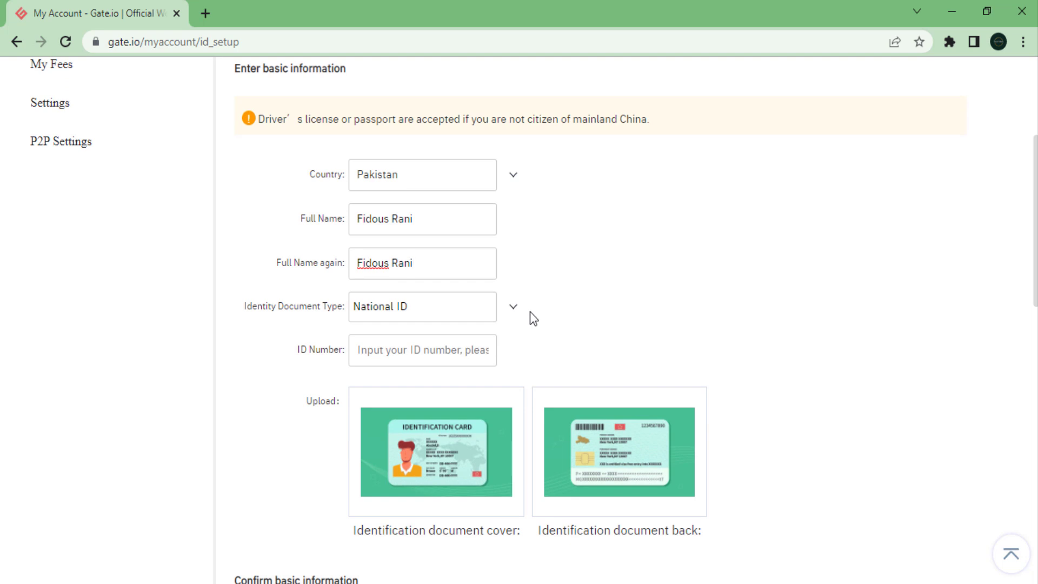
scroll(529, 311, down, 15)
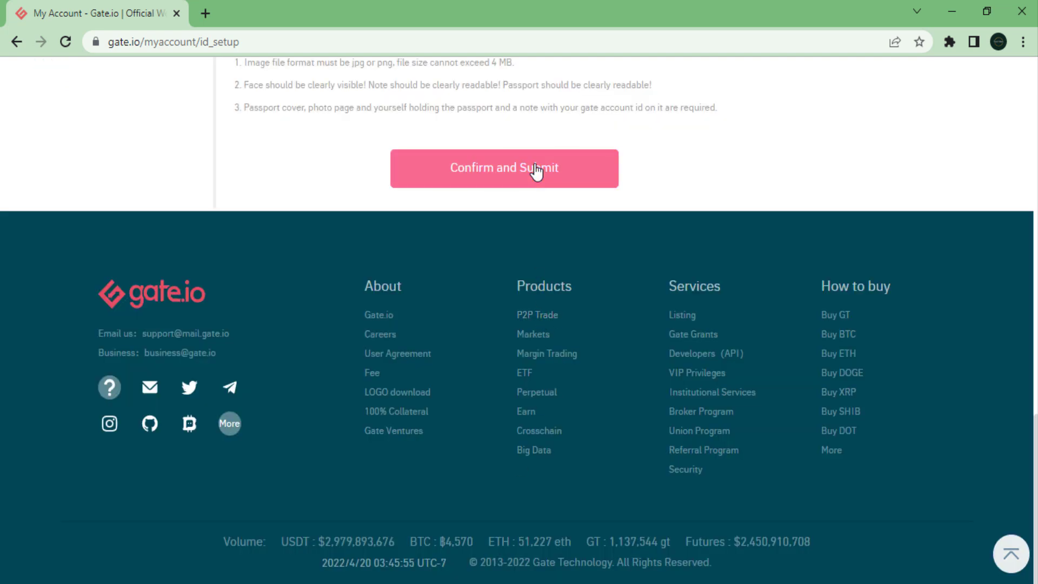
scroll(534, 209, up, 1)
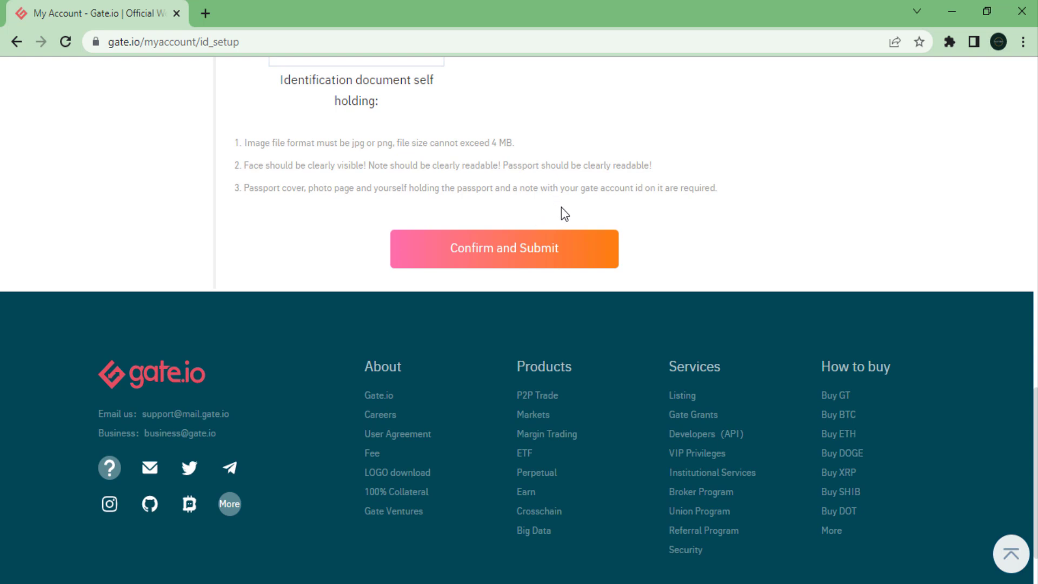
click(510, 253)
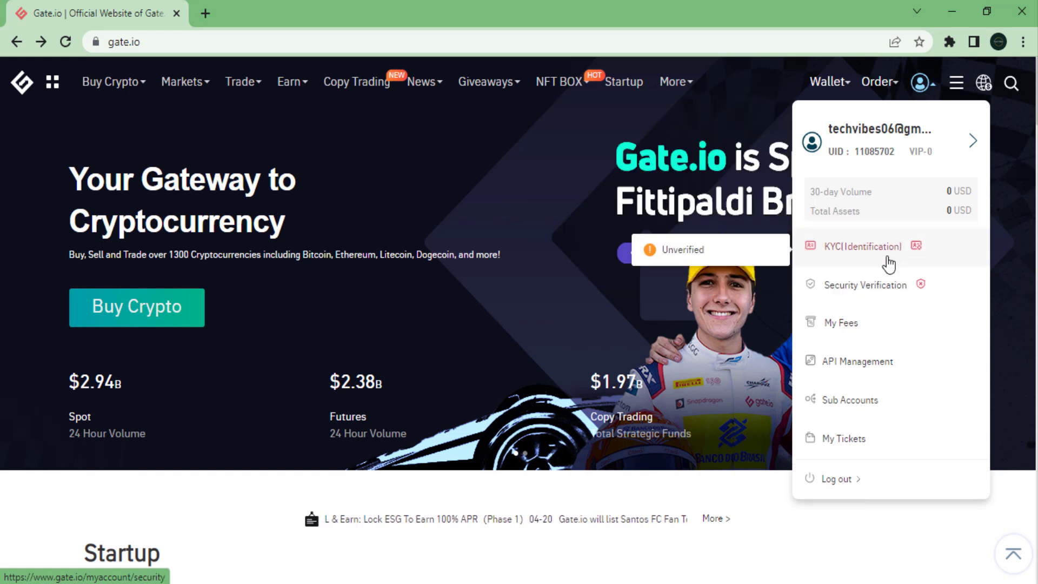
Choose Security Verification from the profile menu to reach the Login 2-Step Verification settings
mouse_move(921, 84)
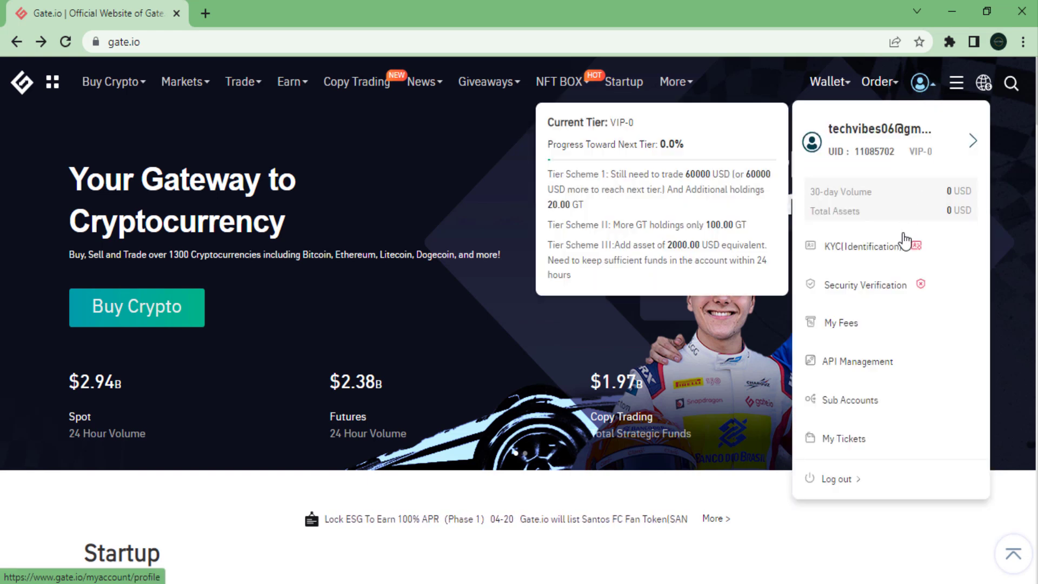
click(896, 289)
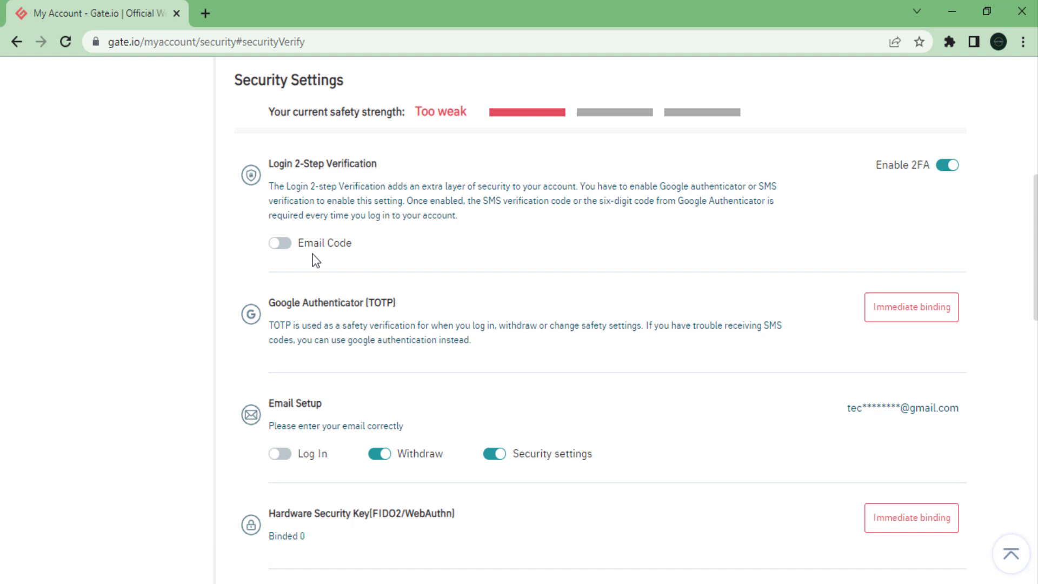
Switch on Email Code login verification, confirming it with the code copied from the Gmail message
click(281, 243)
click(673, 296)
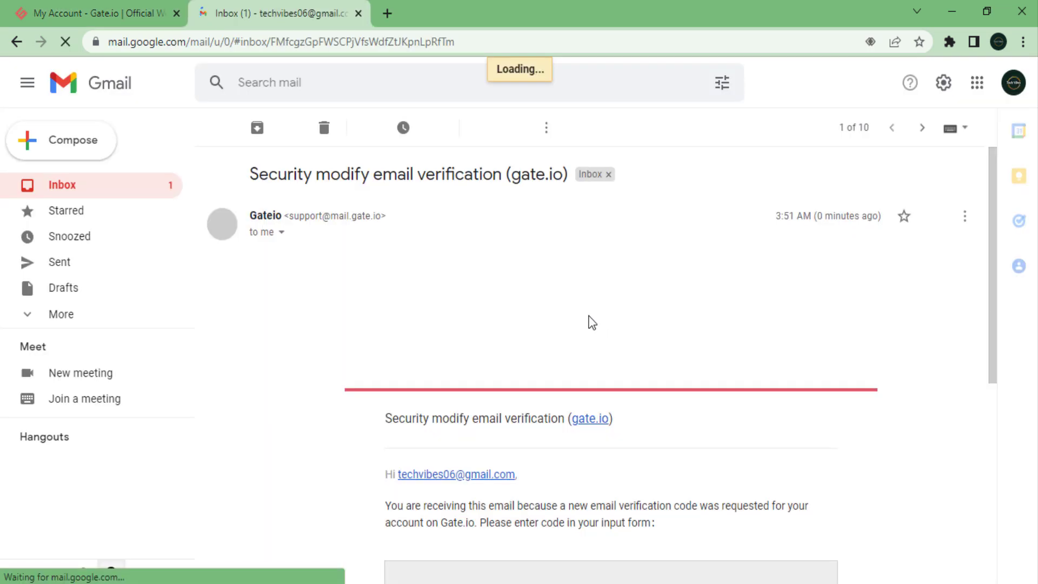
scroll(589, 321, down, 3)
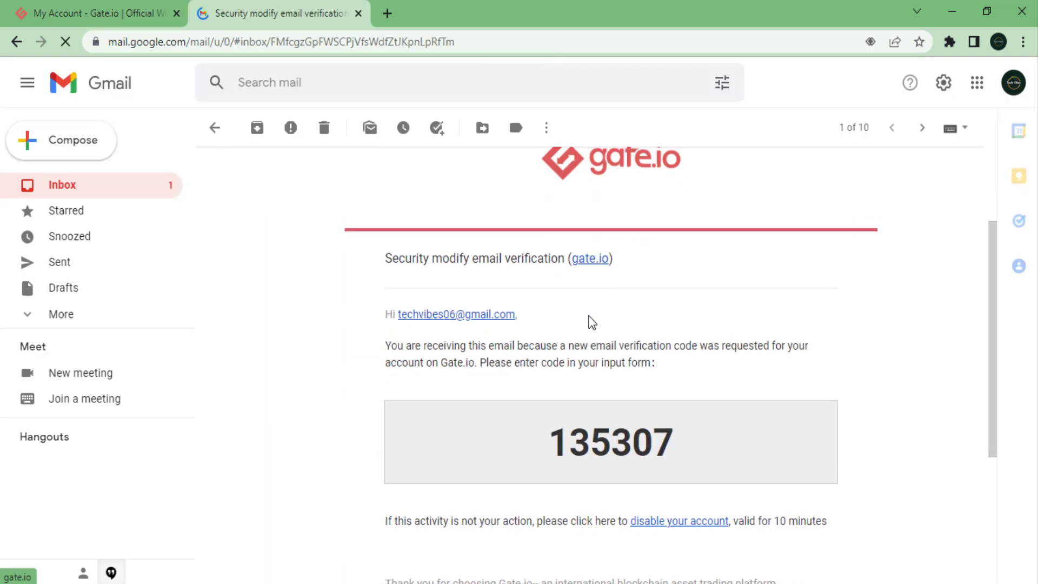
drag(561, 436, 753, 476)
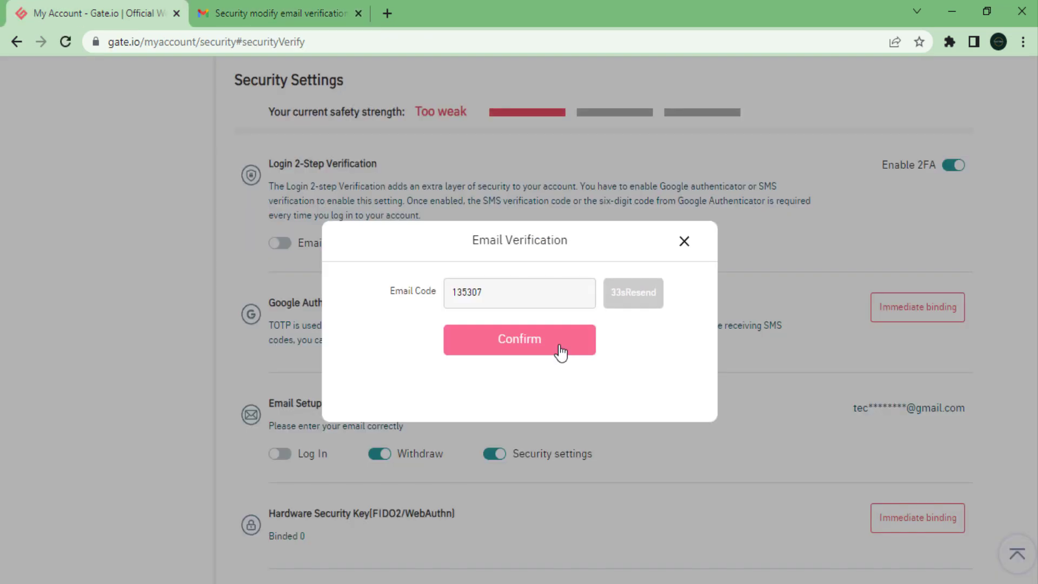
click(559, 352)
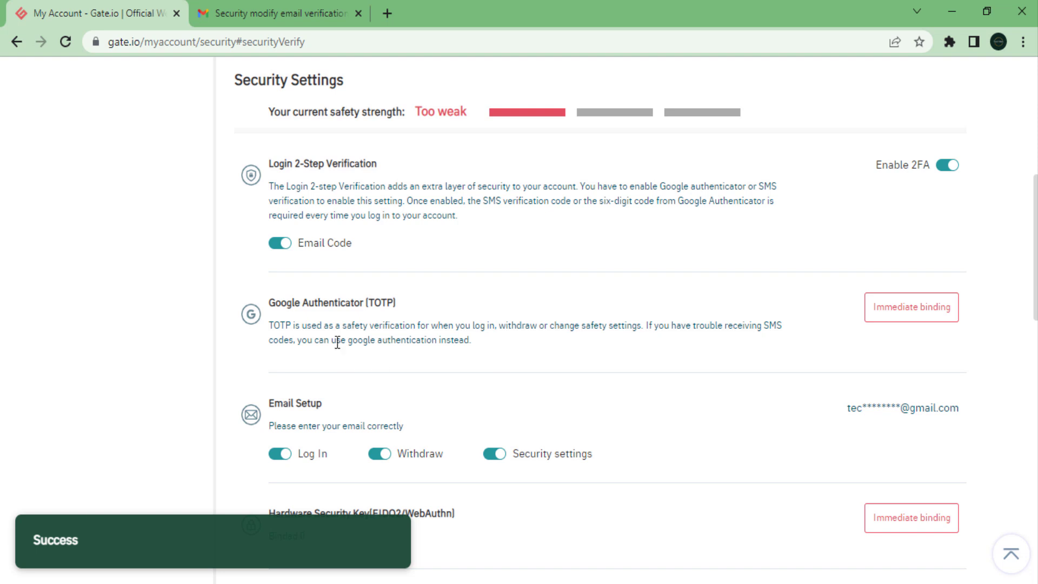
scroll(309, 389, down, 2)
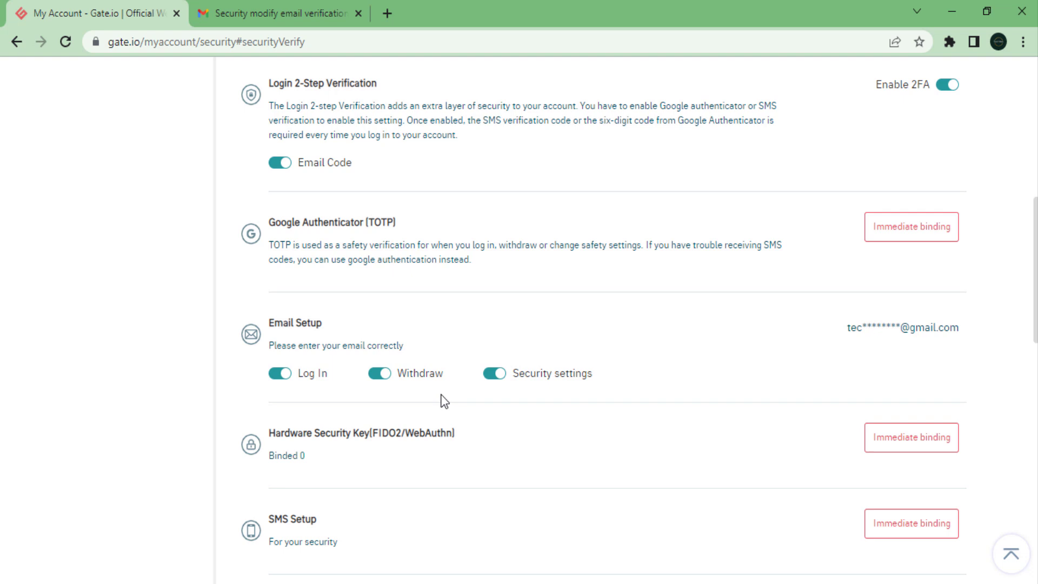
Start Immediate binding for Google Authenticator (TOTP) and proceed to its Two-factor Authentication setup page
click(934, 241)
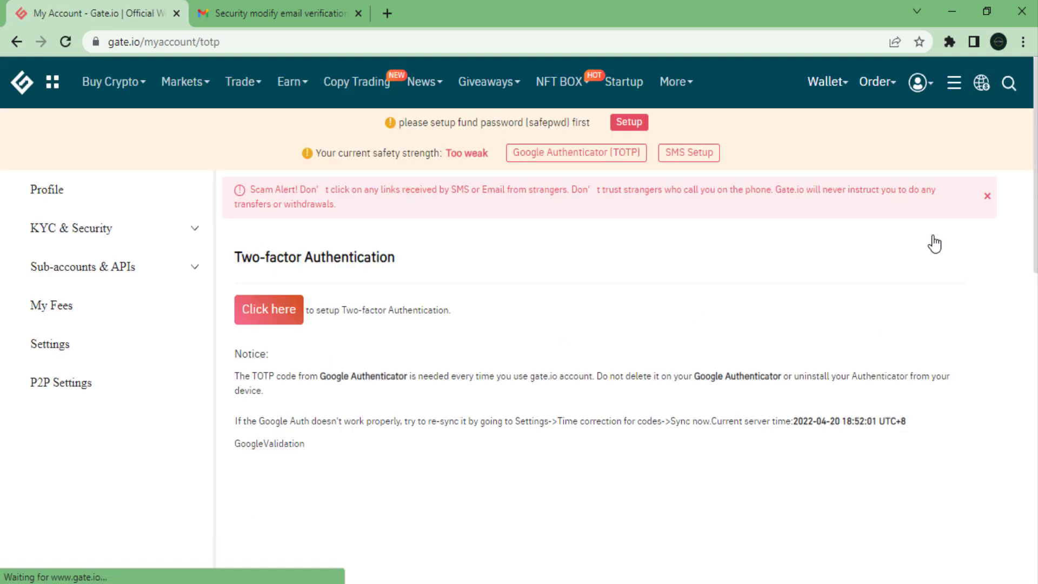
click(280, 325)
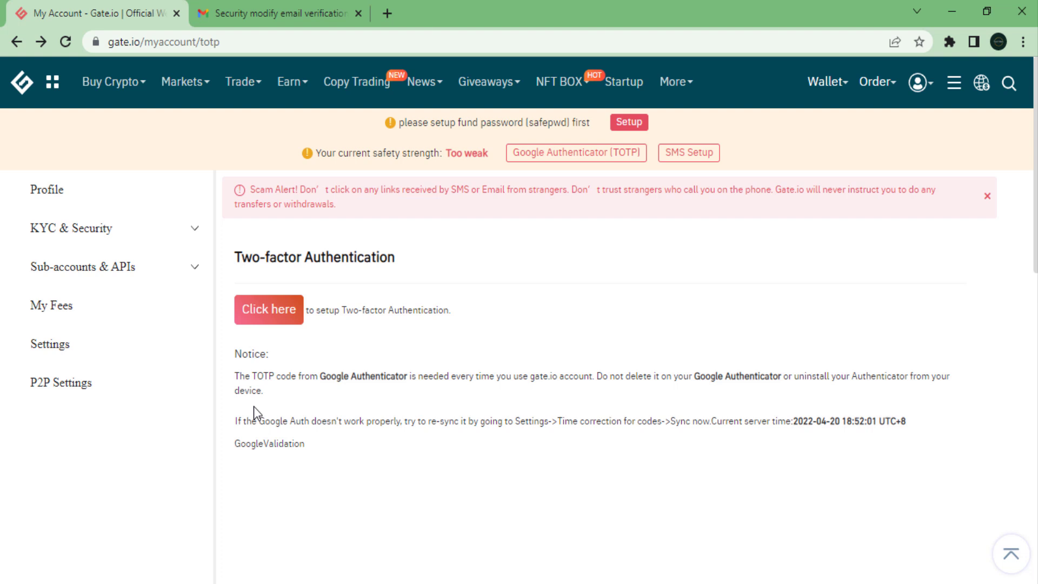
Load the Google Authenticator setup steps and scroll to the QR code and setup key
click(277, 322)
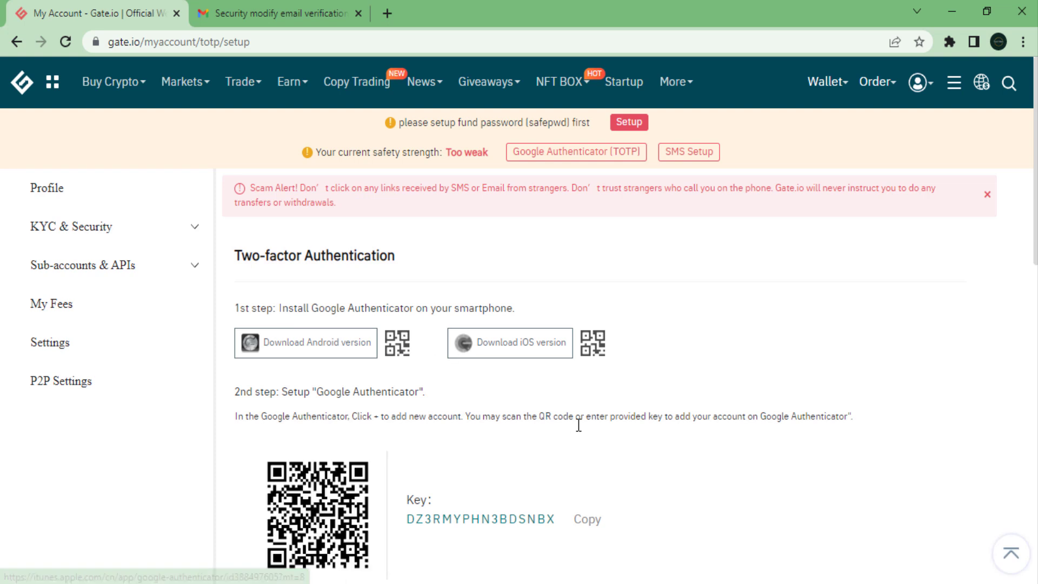
scroll(578, 425, down, 3)
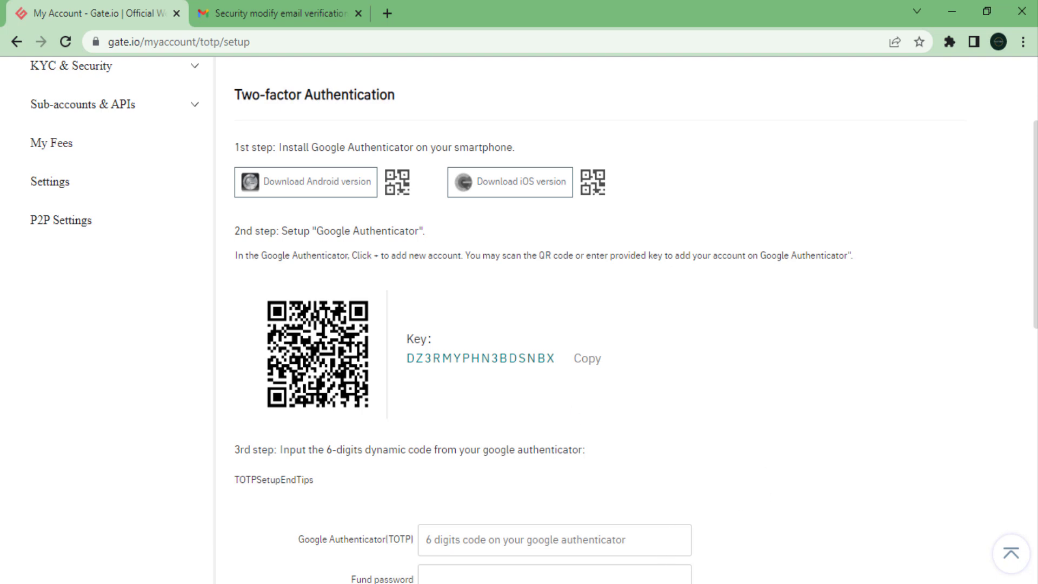
scroll(971, 540, down, 1)
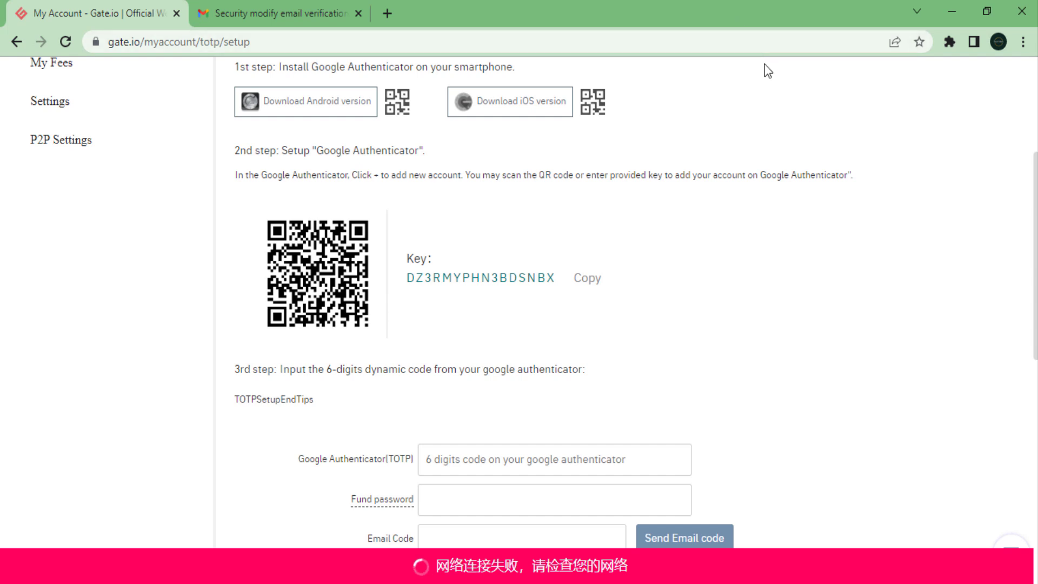
scroll(627, 352, up, 1)
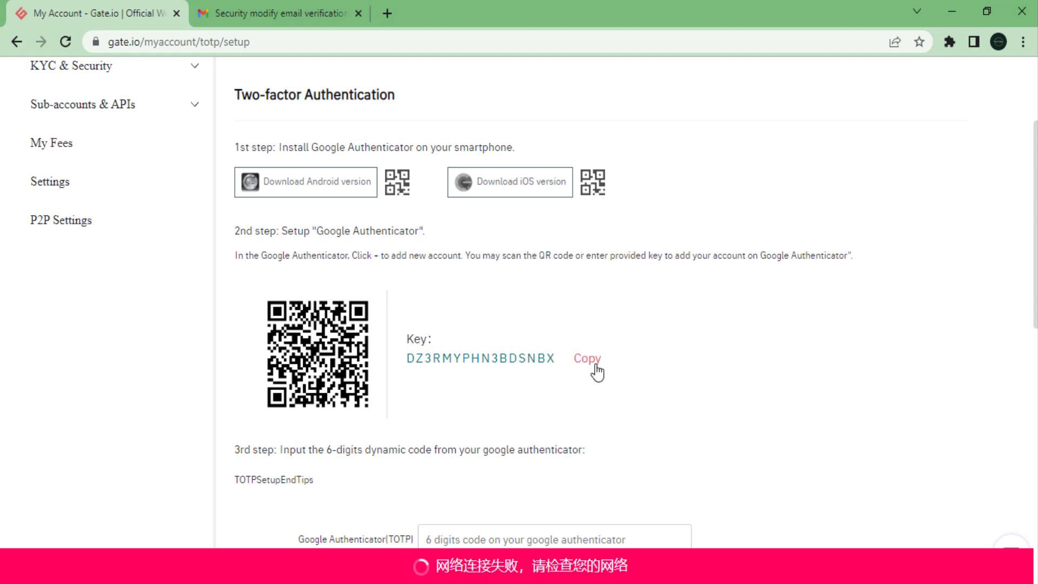
scroll(597, 372, down, 4)
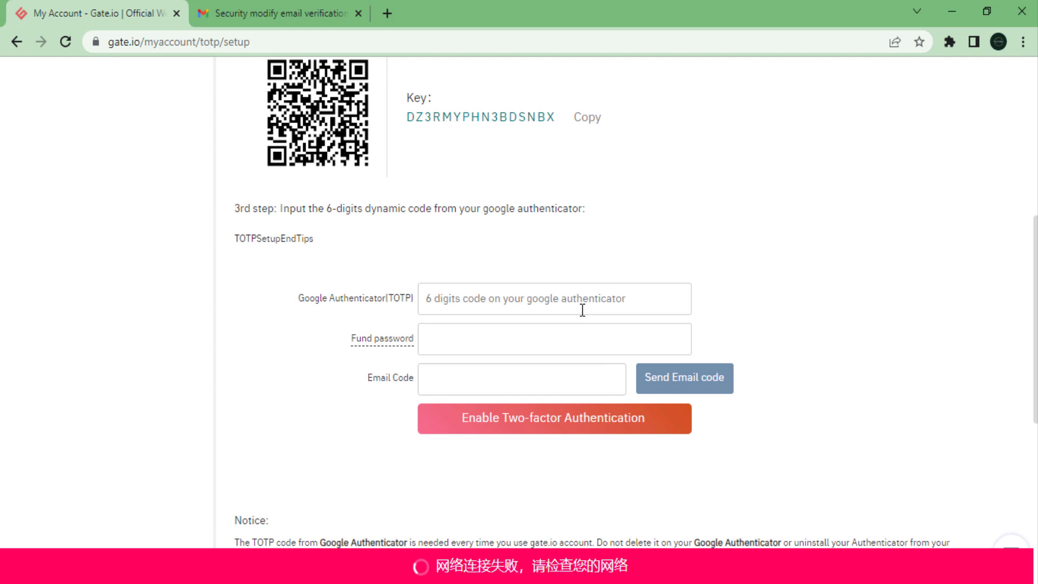
Put the cursor in the authenticator code, Fund password and Email Code fields of the enable form, leaving them empty
click(584, 309)
click(578, 334)
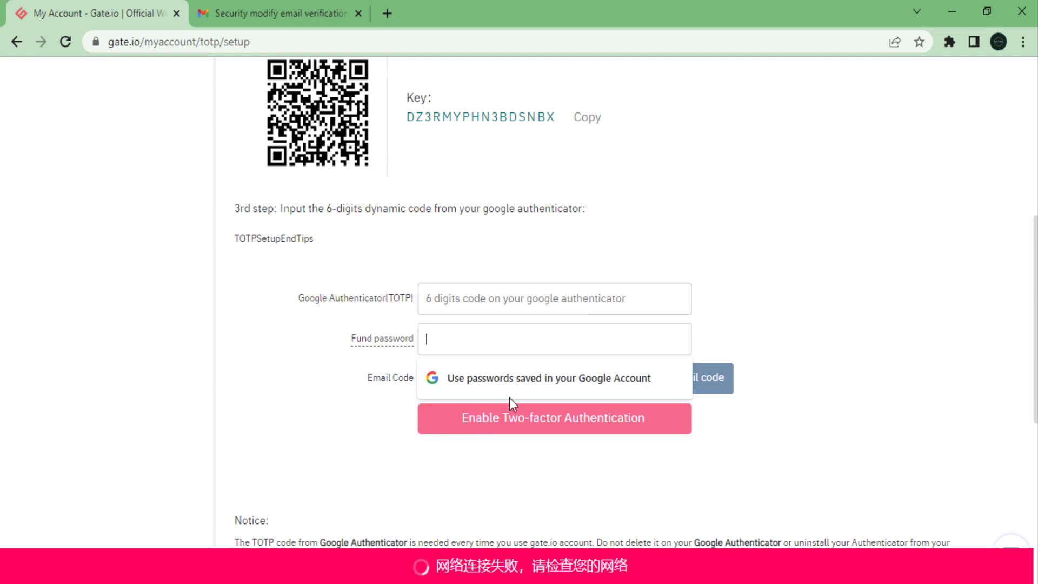
click(440, 382)
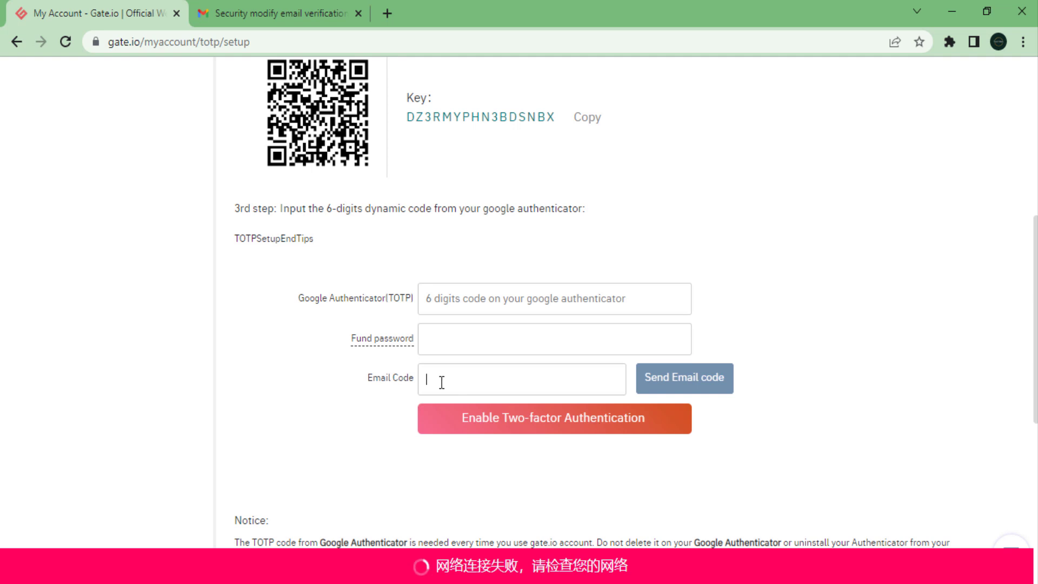